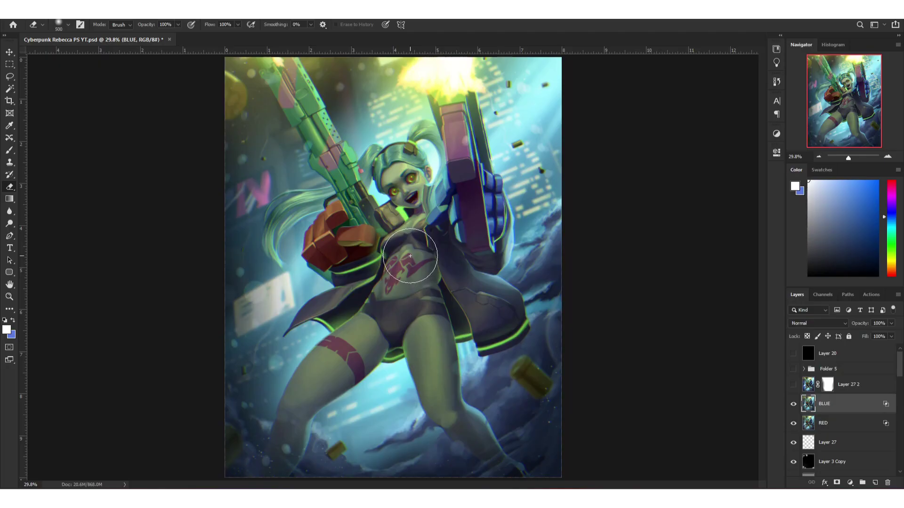
Enlarge the Eraser and wipe most of the BLUE layer, then the RED layer.
{"action": "key", "text": "bracketright"}
{"action": "key", "text": "bracketright"}
{"action": "key", "text": "bracketright"}
{"action": "key", "text": "bracketright"}
{"action": "key", "text": "bracketright"}
{"action": "key", "text": "bracketright"}
{"action": "key", "text": "bracketright"}
{"action": "key", "text": "bracketright"}
{"action": "key", "text": "bracketright"}
{"action": "key", "text": "bracketright"}
{"action": "key", "text": "bracketright"}
{"action": "key", "text": "bracketright"}
{"action": "key", "text": "bracketright"}
{"action": "key", "text": "bracketright"}
{"action": "key", "text": "bracketright"}
{"action": "key", "text": "bracketright"}
{"action": "key", "text": "bracketright"}
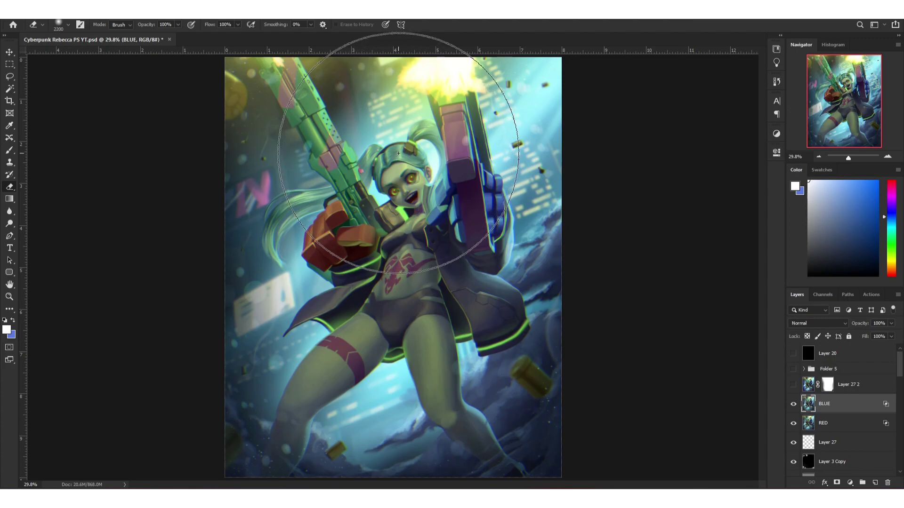
{"action": "key", "text": "bracketright"}
{"action": "mouse_move", "coordinate": [398, 153]}
{"action": "left_mouse_down"}
{"action": "mouse_move", "coordinate": [424, 142]}
{"action": "mouse_move", "coordinate": [453, 254]}
{"action": "left_mouse_up"}
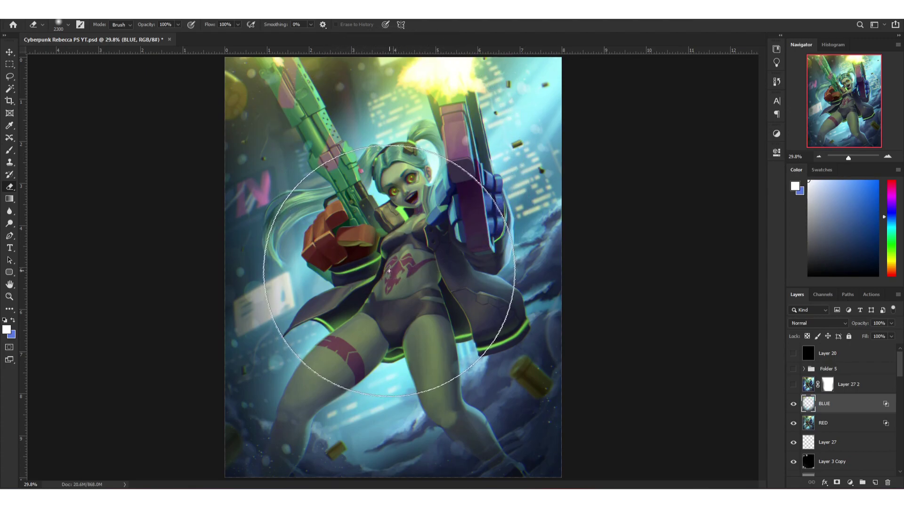
{"action": "left_click", "coordinate": [830, 431]}
{"action": "left_click_drag", "start_coordinate": [464, 121], "coordinate": [453, 182]}
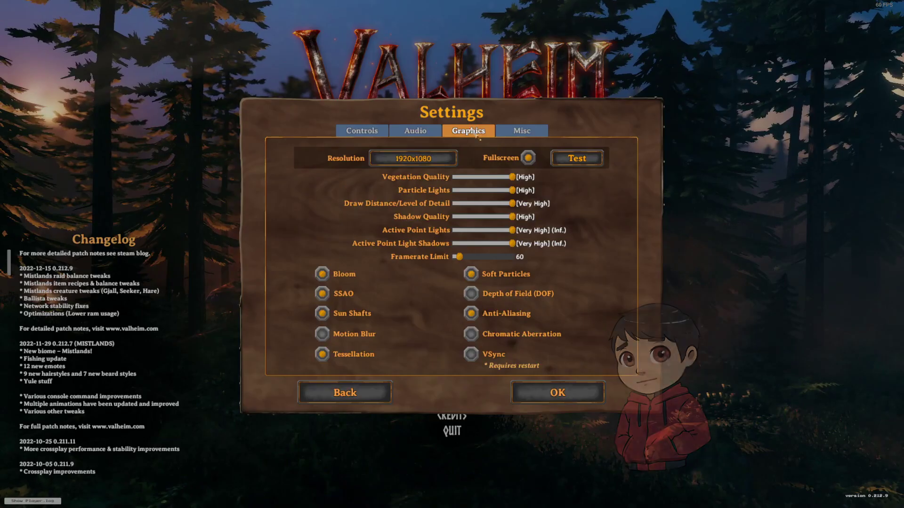
Tick Chromatic Aberration in Valheim's Graphics settings and confirm back to the menu.
{"action": "left_click", "coordinate": [471, 334]}
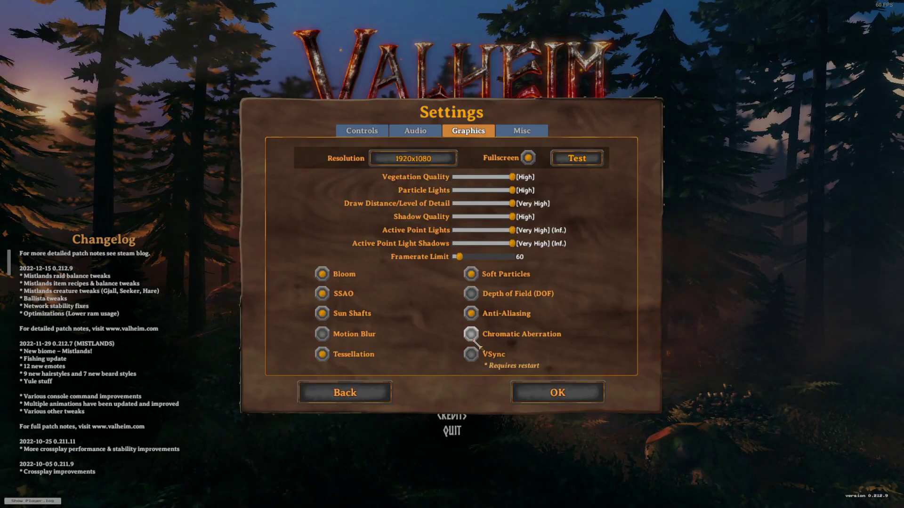
{"action": "left_click", "coordinate": [529, 392]}
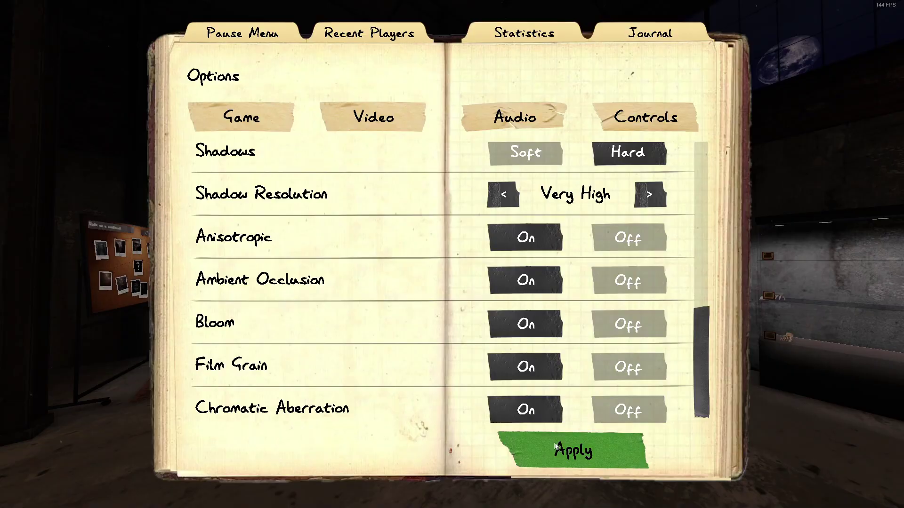
{"action": "left_click", "coordinate": [561, 452]}
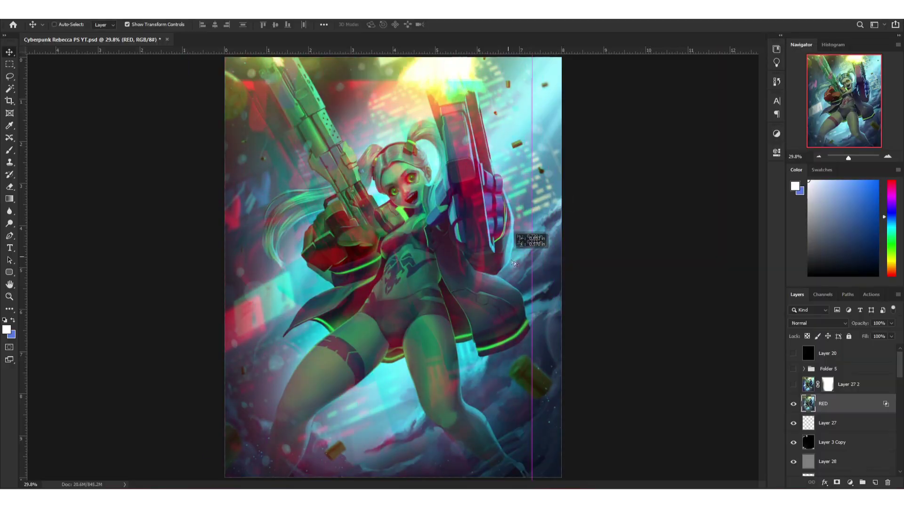
{"action": "mouse_move", "coordinate": [514, 249]}
{"action": "left_mouse_down"}
{"action": "mouse_move", "coordinate": [538, 200]}
{"action": "mouse_move", "coordinate": [560, 251]}
{"action": "mouse_move", "coordinate": [528, 224]}
{"action": "mouse_move", "coordinate": [541, 197]}
{"action": "mouse_move", "coordinate": [518, 233]}
{"action": "left_mouse_up"}
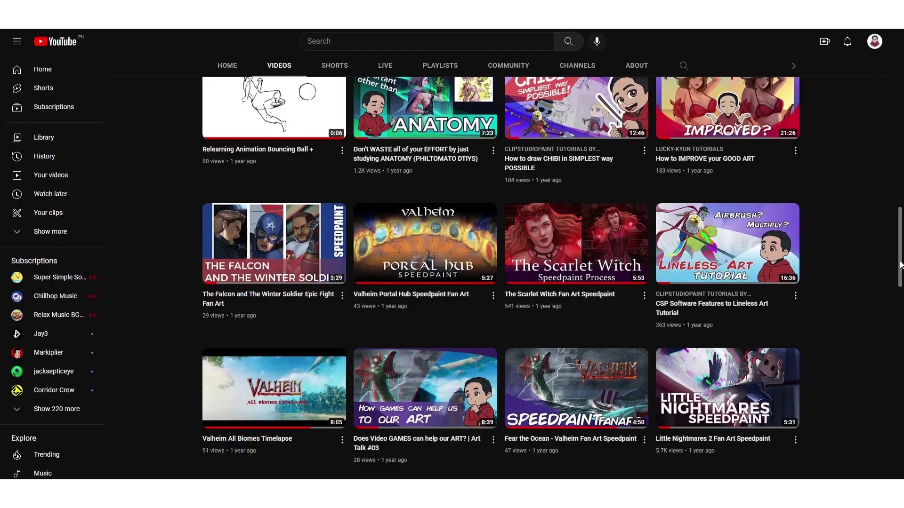
Scroll the Videos tab down to the Anaglyph Effect Clip Studio Paint video.
{"action": "scroll", "coordinate": [883, 266], "scroll_direction": "down", "scroll_amount": 6}
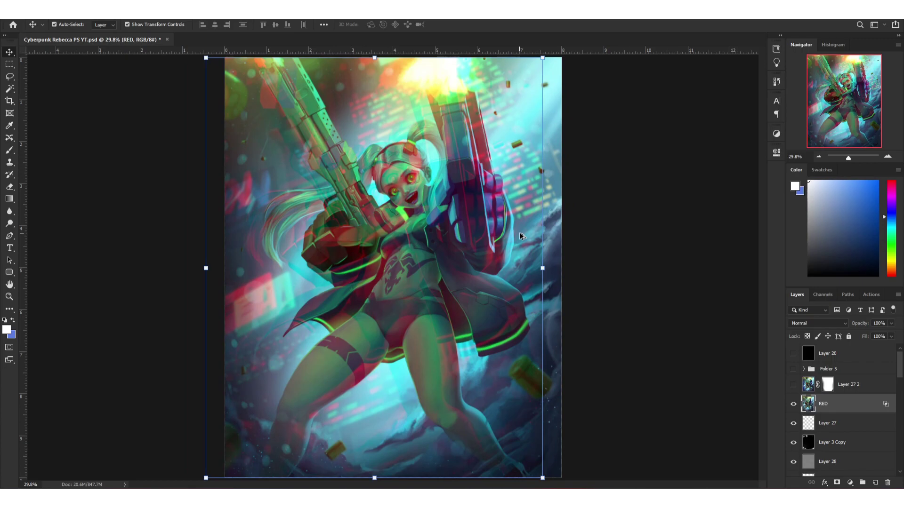
Zoom the canvas to about 149% on the character's face.
{"action": "scroll", "coordinate": [512, 298], "scroll_direction": "up", "scroll_amount": 5}
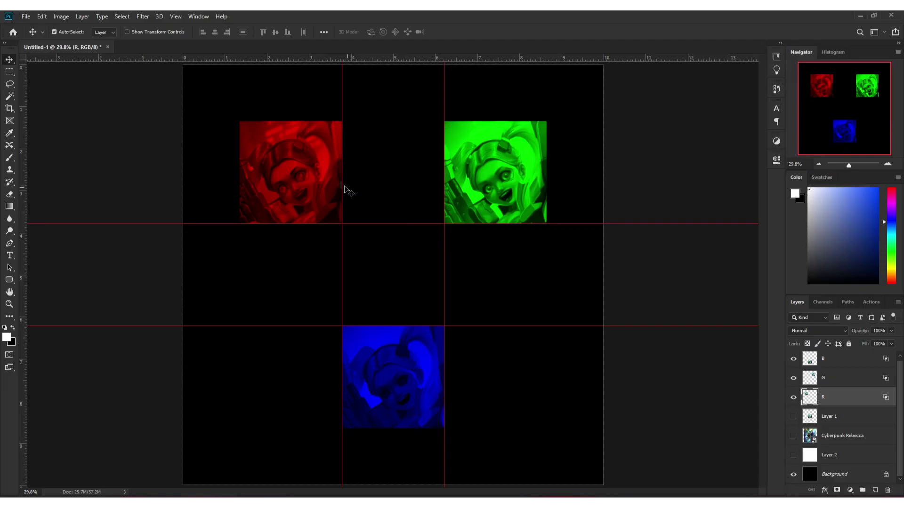
Drag the red, green and blue channel squares into the centre guide cell.
{"action": "left_click_drag", "start_coordinate": [319, 177], "coordinate": [415, 279]}
{"action": "left_click_drag", "start_coordinate": [492, 182], "coordinate": [395, 292]}
{"action": "left_click_drag", "start_coordinate": [409, 378], "coordinate": [411, 272]}
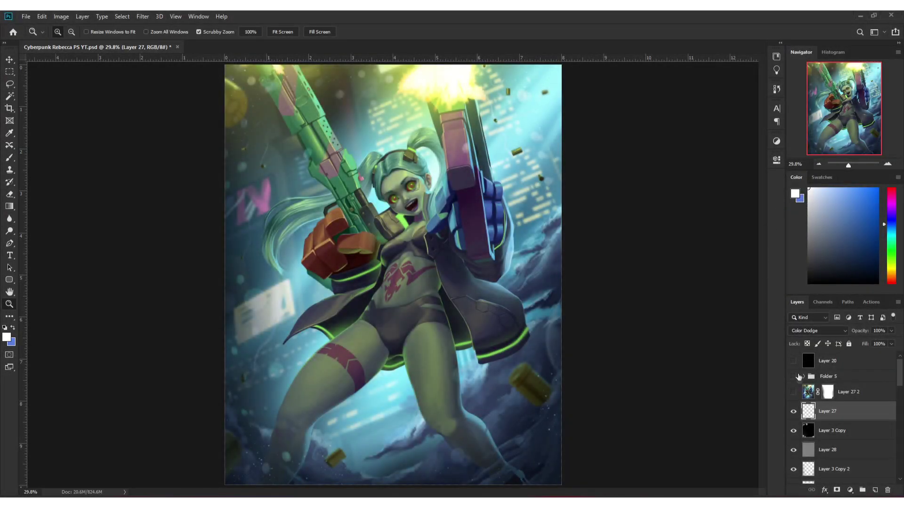
Merge all visible layers into a new layer named RED.
{"action": "key", "text": "ctrl+alt+shift+e"}
{"action": "double_click", "coordinate": [838, 411]}
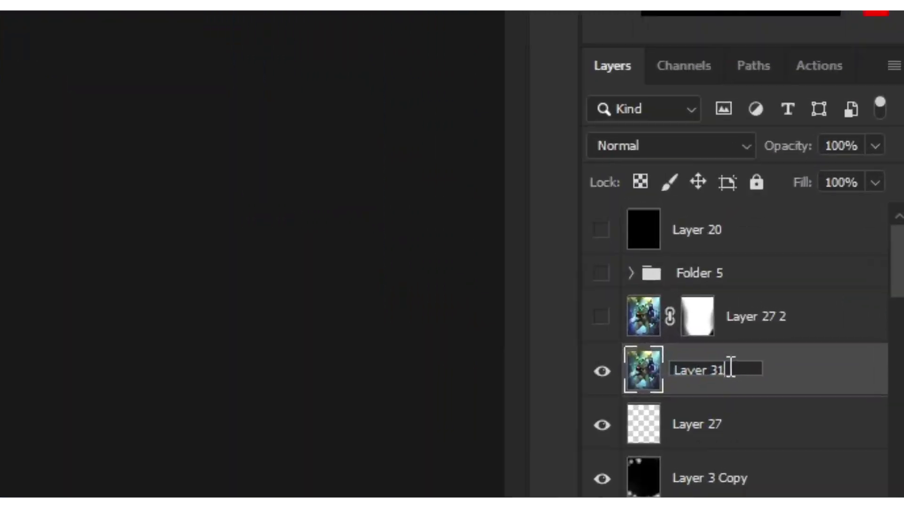
{"action": "type", "text": "RED"}
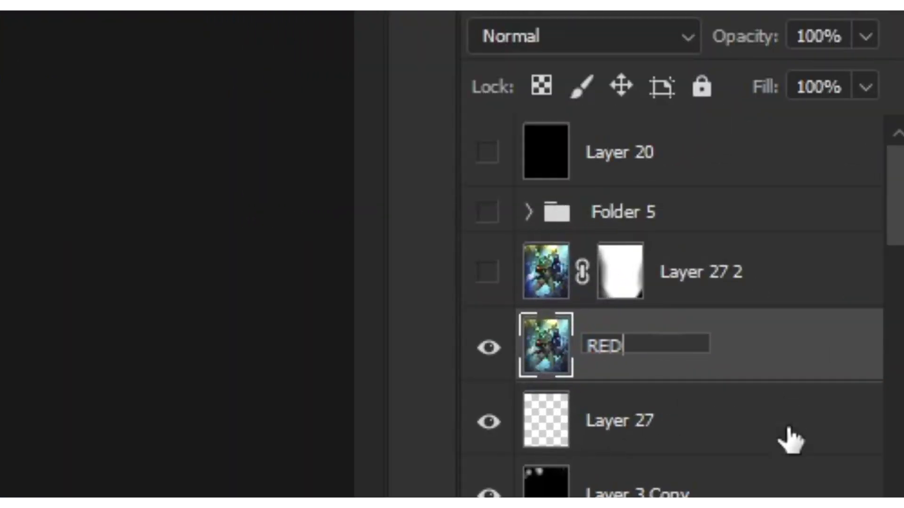
{"action": "left_click", "coordinate": [818, 437]}
{"action": "left_click", "coordinate": [853, 388]}
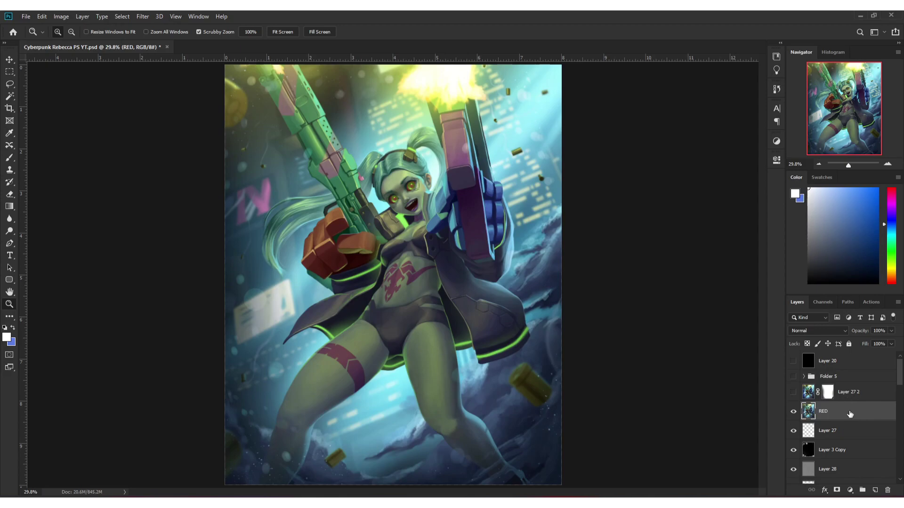
Limit the RED layer's blending to the R channel only.
{"action": "double_click", "coordinate": [850, 413]}
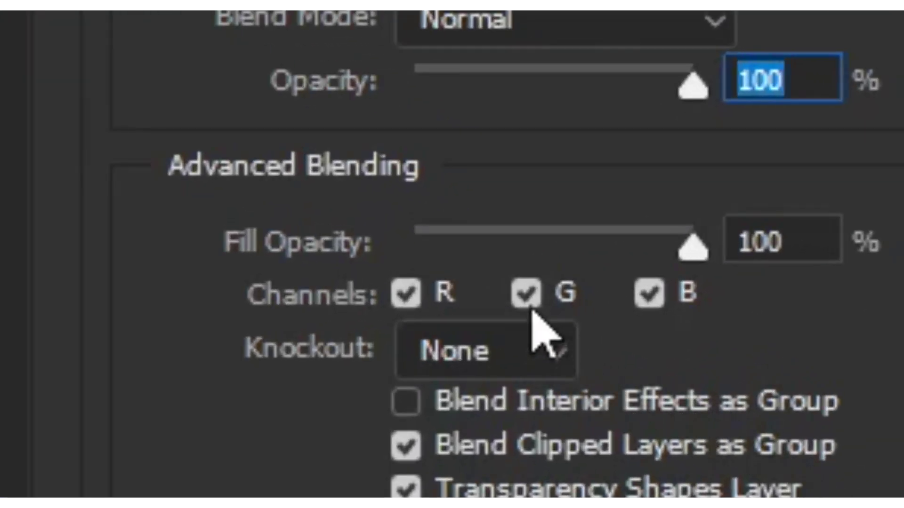
{"action": "left_click", "coordinate": [528, 301]}
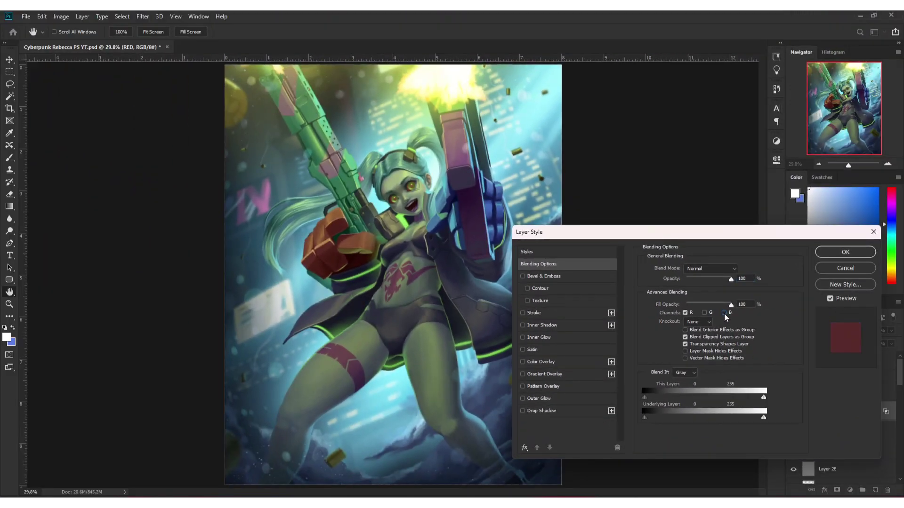
{"action": "left_click", "coordinate": [838, 256]}
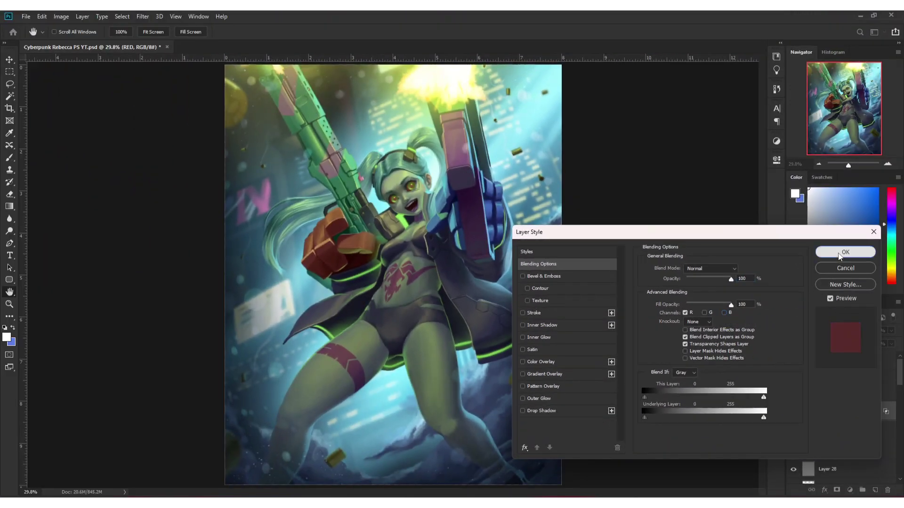
Offset the RED layer slightly sideways and duplicate it.
{"action": "key", "text": "v"}
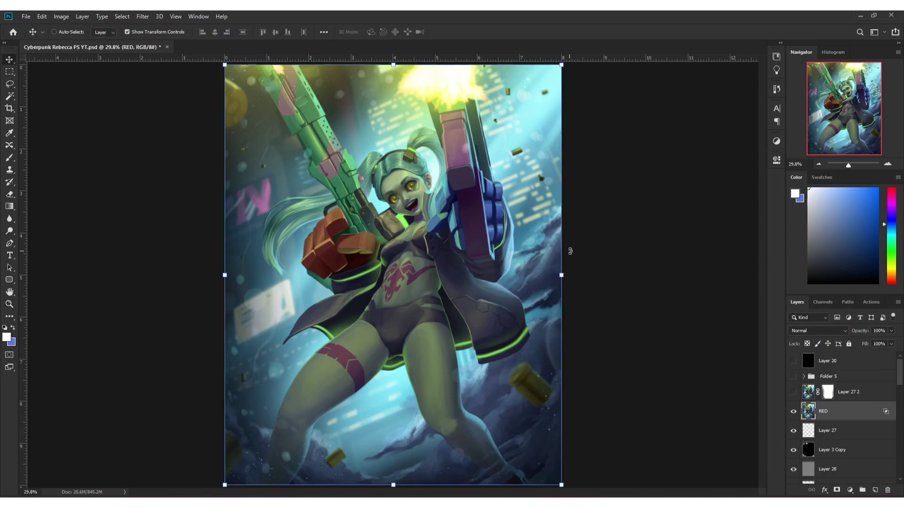
{"action": "left_click_drag", "start_coordinate": [541, 244], "coordinate": [525, 254]}
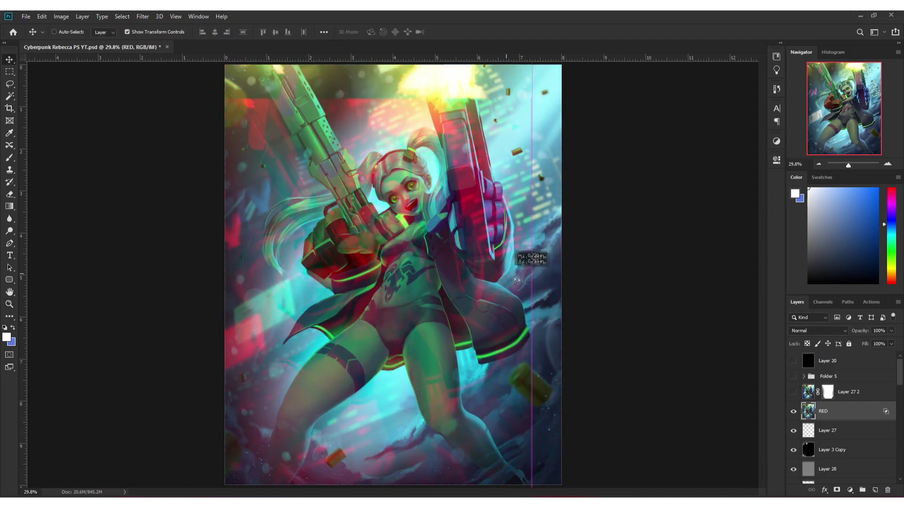
{"action": "scroll", "coordinate": [524, 254], "scroll_direction": "up", "scroll_amount": 5}
{"action": "key", "text": "ctrl+j"}
Rename the copy BLUE and restrict its blending to the B channel only.
{"action": "type", "text": "BLUE"}
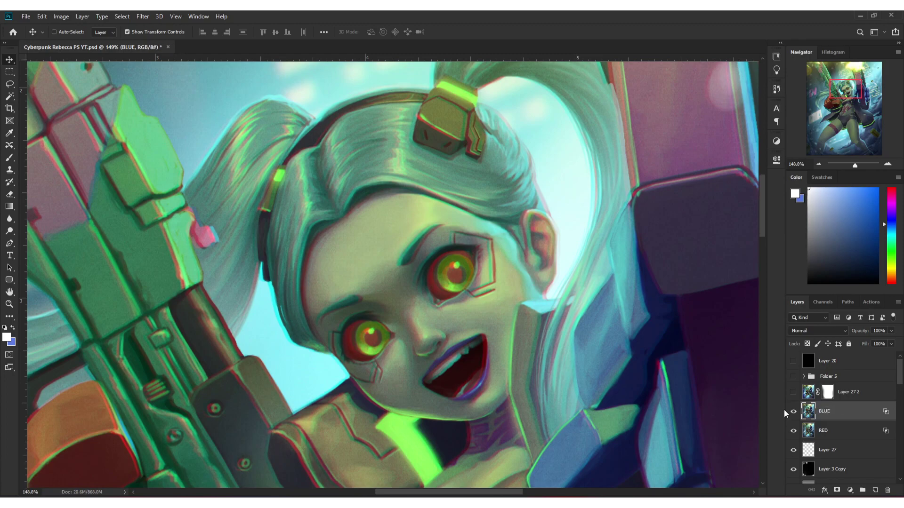
{"action": "double_click", "coordinate": [783, 409]}
{"action": "left_click", "coordinate": [726, 313]}
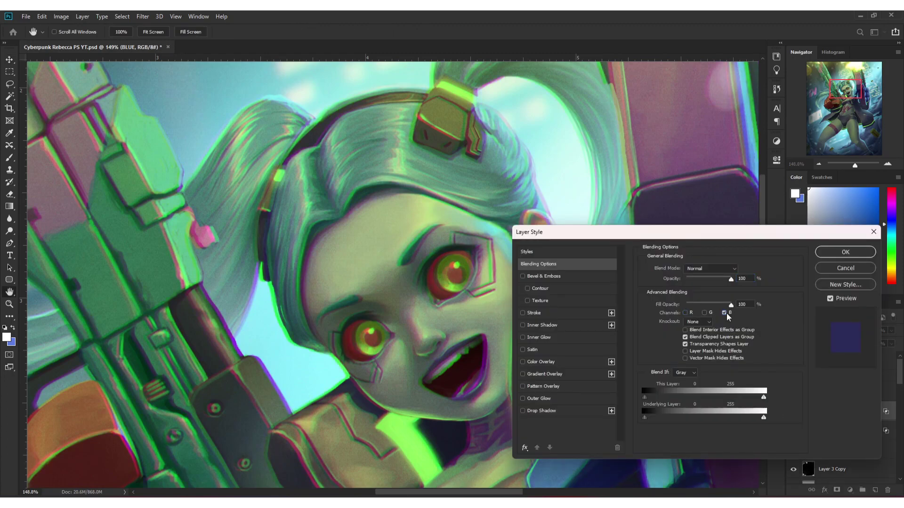
{"action": "left_click", "coordinate": [854, 253]}
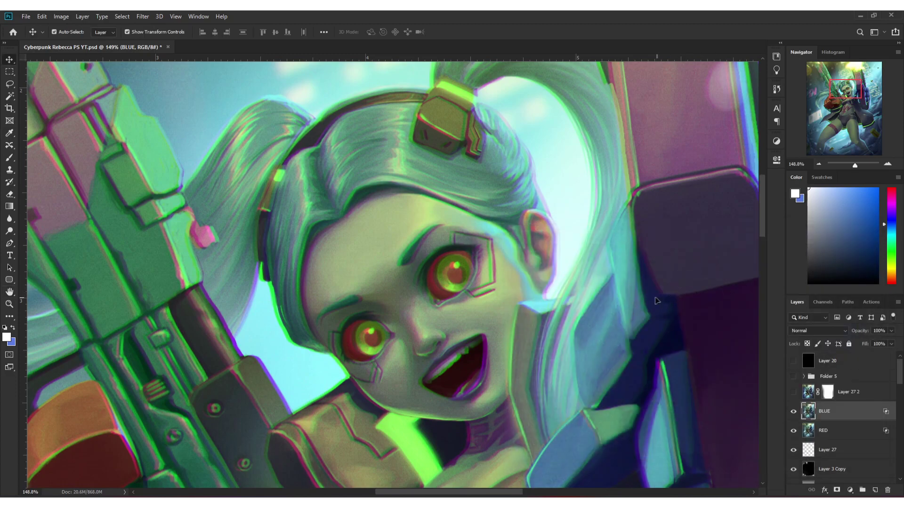
Fit the painting on screen and erase most of the BLUE and RED layers.
{"action": "key", "text": "e"}
{"action": "key", "text": "ctrl+0"}
{"action": "key", "text": "]"}
{"action": "key", "text": "]"}
{"action": "mouse_move", "coordinate": [398, 163]}
{"action": "left_mouse_down"}
{"action": "mouse_move", "coordinate": [384, 141]}
{"action": "mouse_move", "coordinate": [433, 141]}
{"action": "mouse_move", "coordinate": [464, 329]}
{"action": "mouse_move", "coordinate": [424, 282]}
{"action": "left_mouse_up"}
{"action": "left_click", "coordinate": [823, 430]}
{"action": "mouse_move", "coordinate": [423, 103]}
{"action": "left_mouse_down"}
{"action": "mouse_move", "coordinate": [471, 226]}
{"action": "mouse_move", "coordinate": [460, 282]}
{"action": "left_mouse_up"}
Scrubby Zoom in on the face, then back out toward the legs.
{"action": "key", "text": "z"}
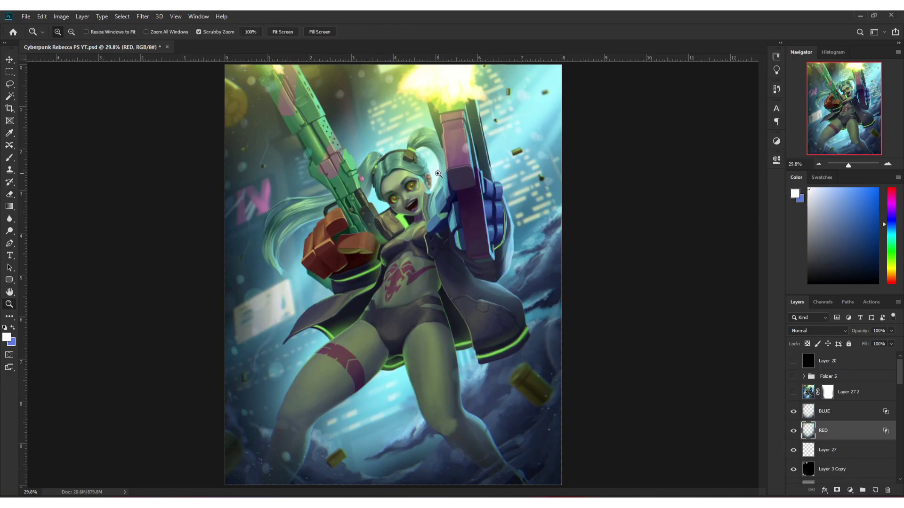
{"action": "left_click_drag", "start_coordinate": [438, 174], "coordinate": [511, 236]}
{"action": "mouse_move", "coordinate": [588, 286]}
{"action": "left_mouse_down"}
{"action": "mouse_move", "coordinate": [536, 317]}
{"action": "mouse_move", "coordinate": [579, 417]}
{"action": "mouse_move", "coordinate": [578, 369]}
{"action": "left_mouse_up"}
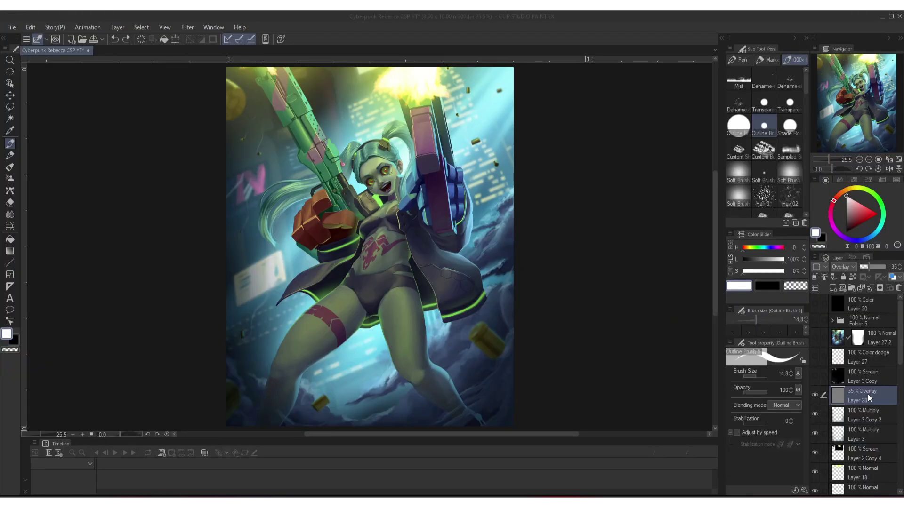
Merge the visible painting into a new layer named RED.
{"action": "left_click", "coordinate": [868, 394]}
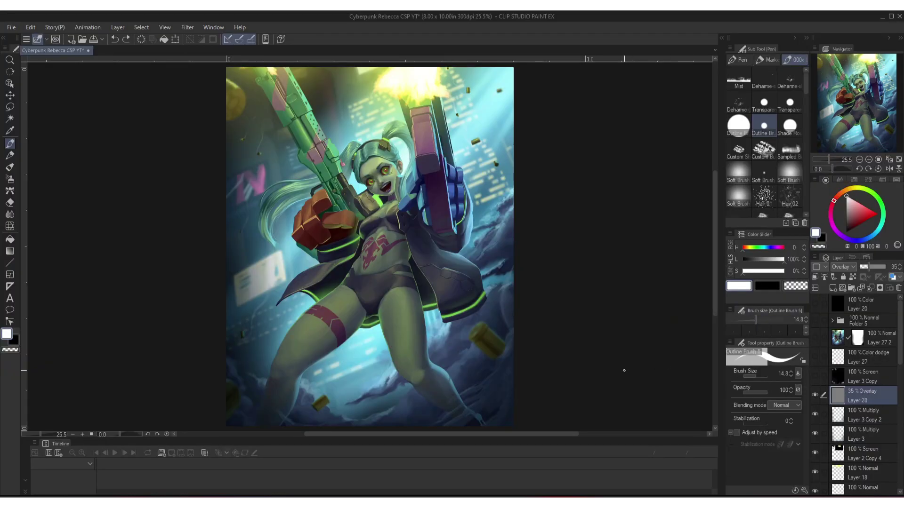
{"action": "key", "text": "ctrl+shift+alt+e"}
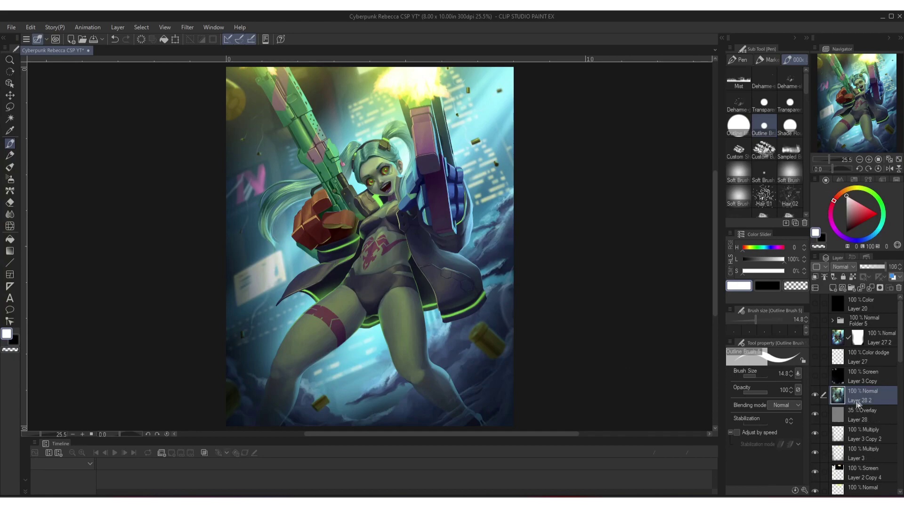
{"action": "double_click", "coordinate": [868, 401]}
{"action": "type", "text": "RED"}
{"action": "key", "text": "Return"}
Duplicate the RED layer, name the copy BLUE, and reselect RED.
{"action": "key", "text": "ctrl+j"}
{"action": "type", "text": "BLUE"}
{"action": "key", "text": "Return"}
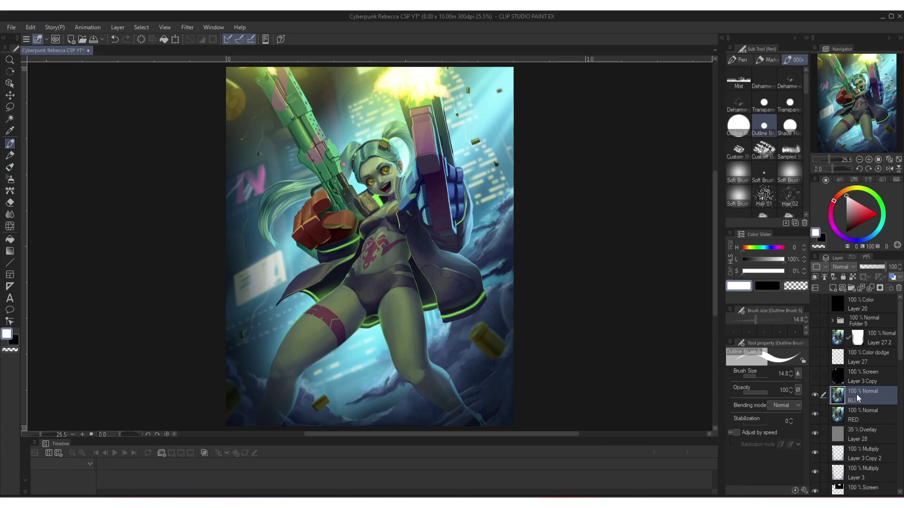
{"action": "key", "text": "alt+bracketleft"}
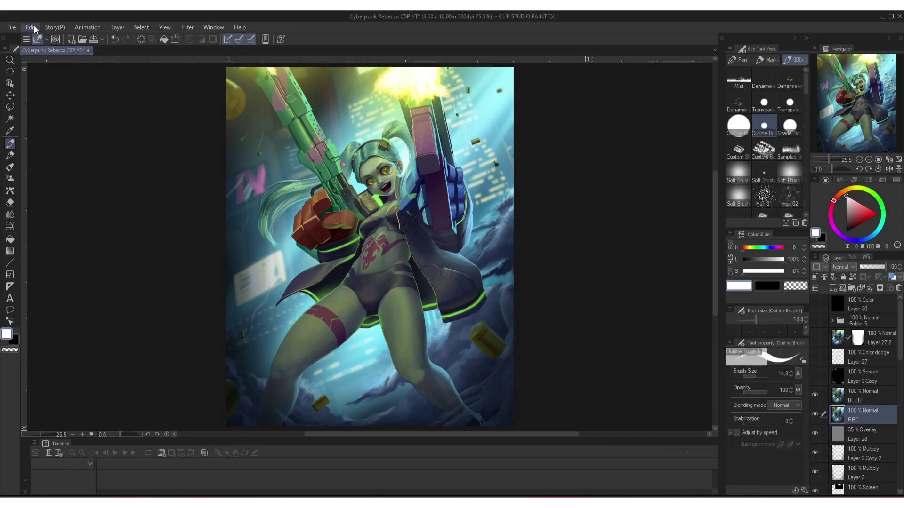
In Level Correction, pull the Green and Blue output levels of the RED layer to zero.
{"action": "left_click", "coordinate": [30, 26]}
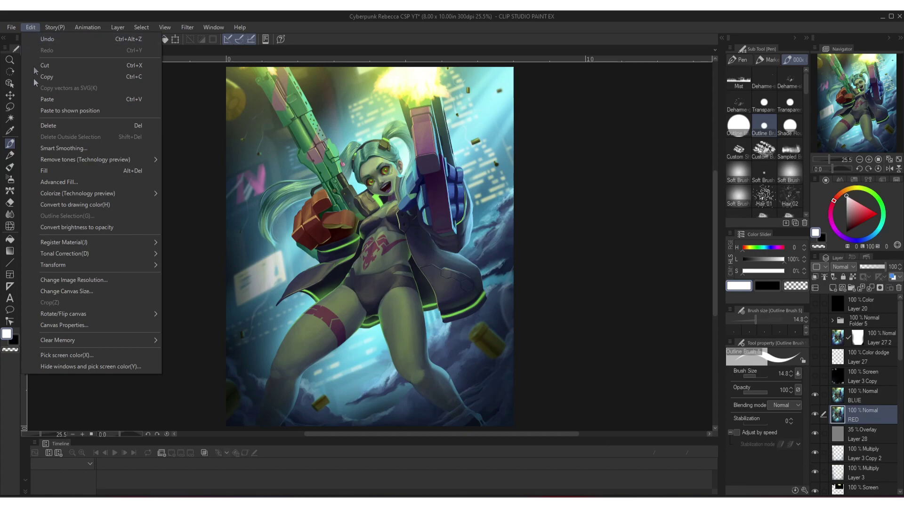
{"action": "mouse_move", "coordinate": [43, 255]}
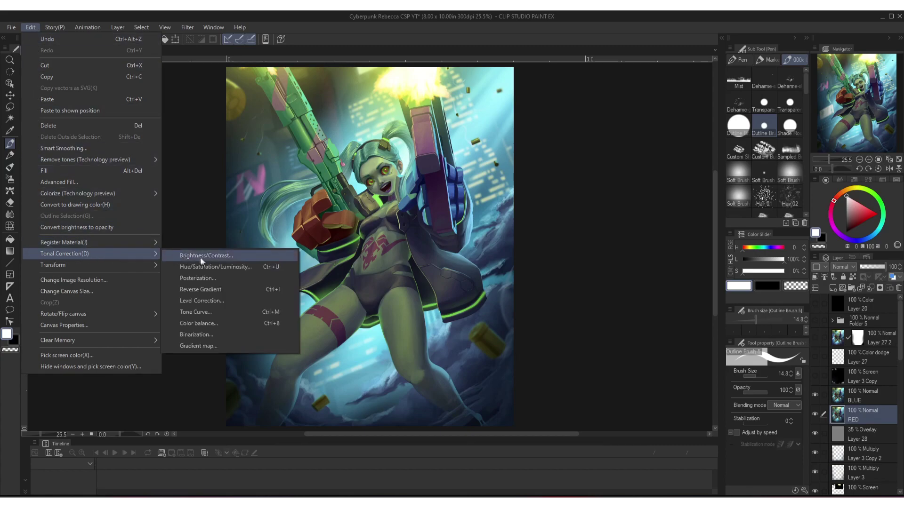
{"action": "left_click", "coordinate": [202, 301]}
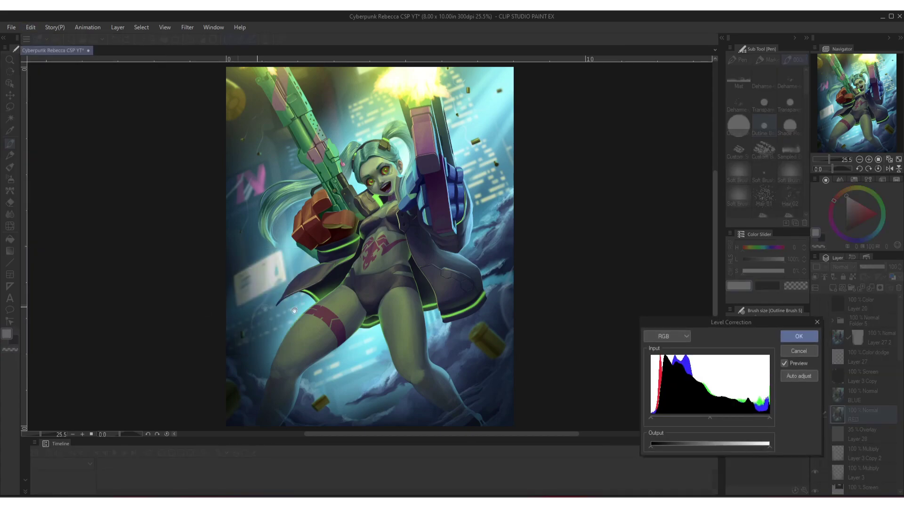
{"action": "left_click_drag", "start_coordinate": [679, 325], "coordinate": [501, 266]}
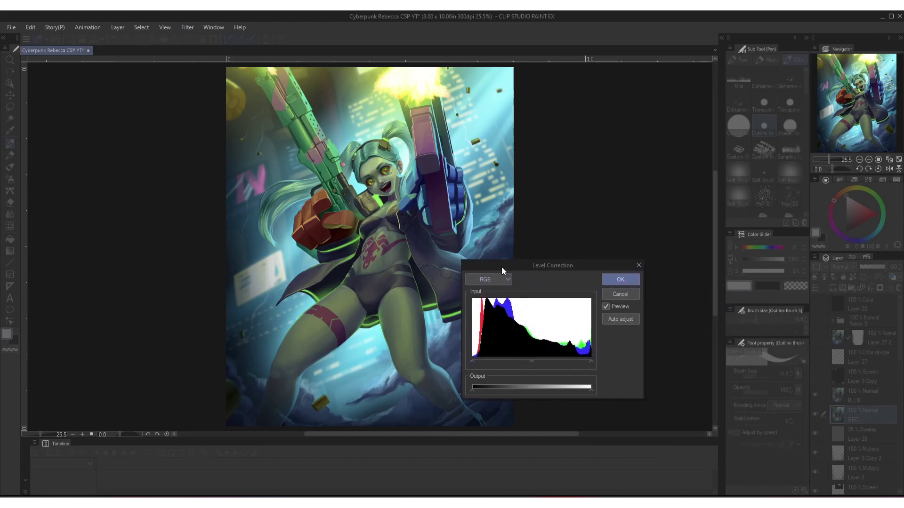
{"action": "left_click", "coordinate": [500, 278]}
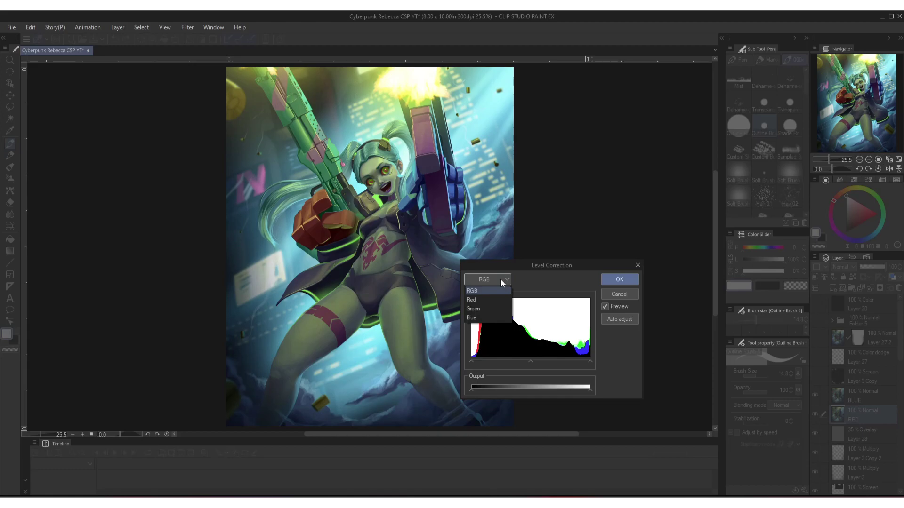
{"action": "left_click", "coordinate": [497, 307]}
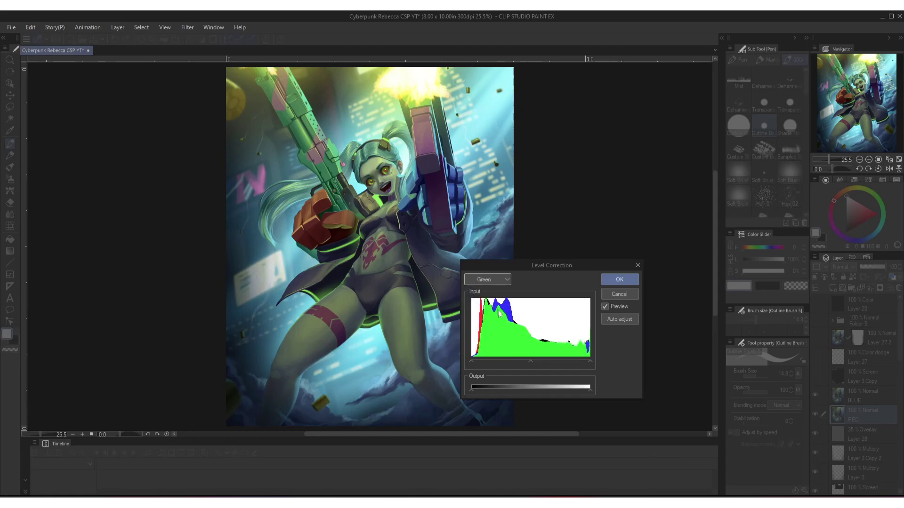
{"action": "left_click", "coordinate": [592, 394]}
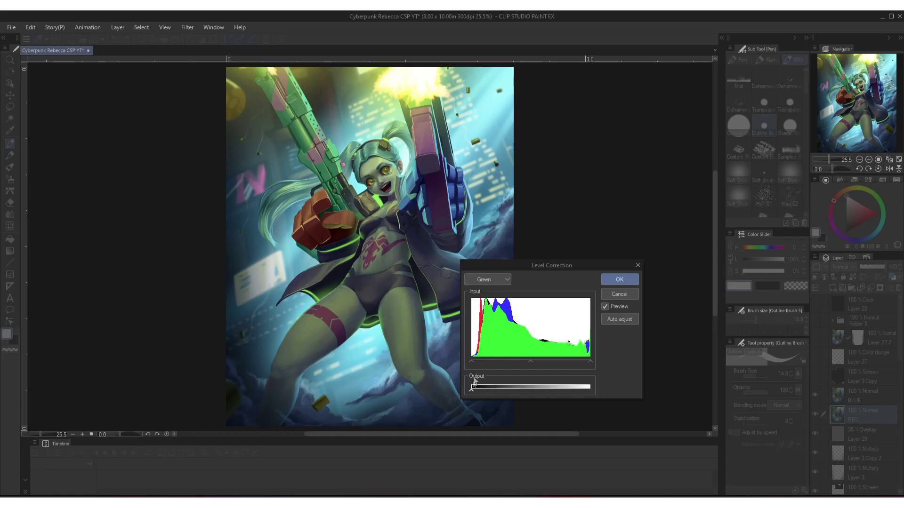
{"action": "left_click", "coordinate": [484, 282]}
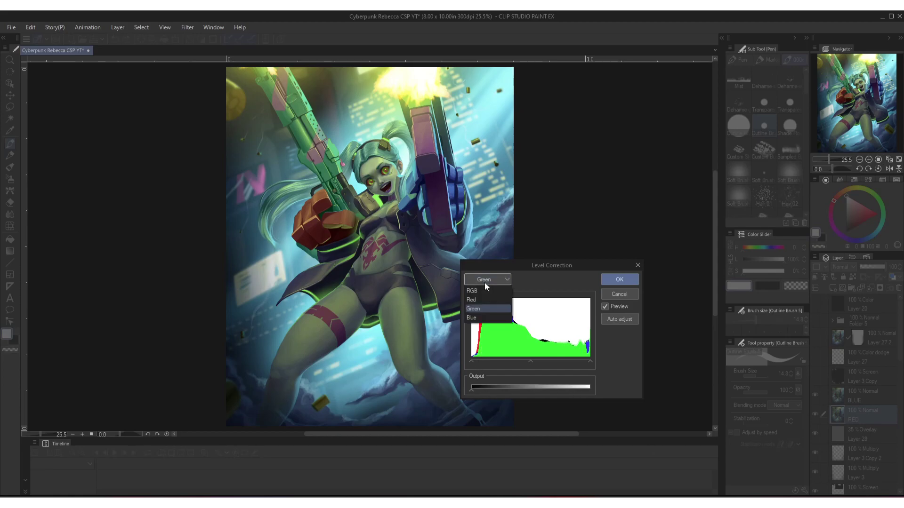
{"action": "left_click", "coordinate": [480, 321]}
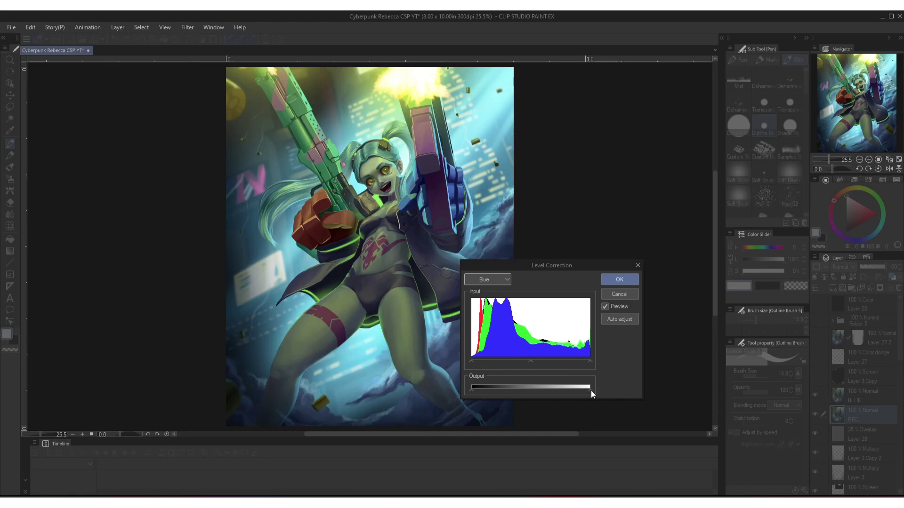
{"action": "left_click_drag", "start_coordinate": [591, 390], "coordinate": [523, 391]}
Apply the level correction, hide the BLUE layer, and set RED's blend mode to Lighten.
{"action": "left_click", "coordinate": [612, 279]}
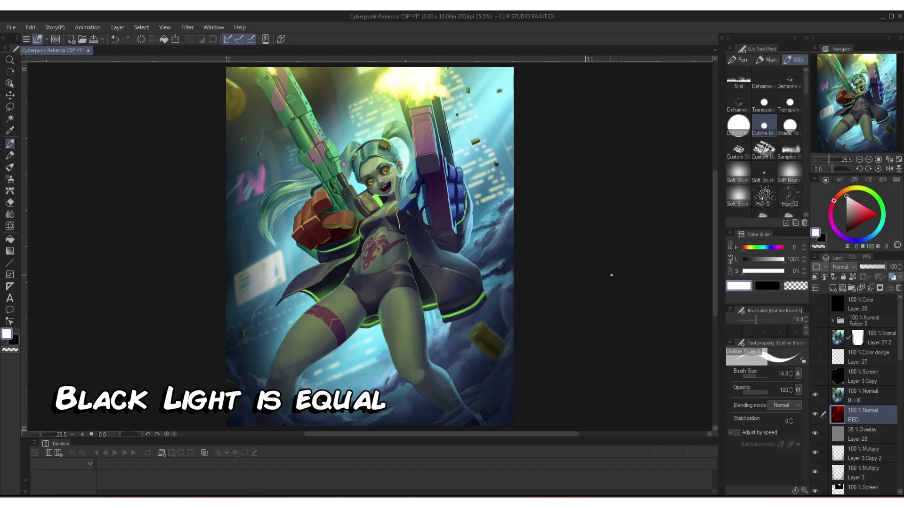
{"action": "left_click", "coordinate": [815, 393]}
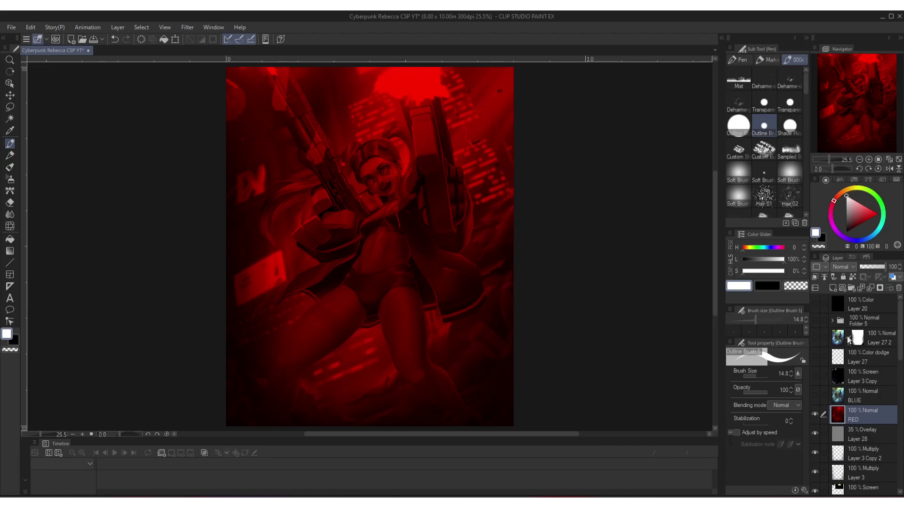
{"action": "left_click", "coordinate": [847, 267]}
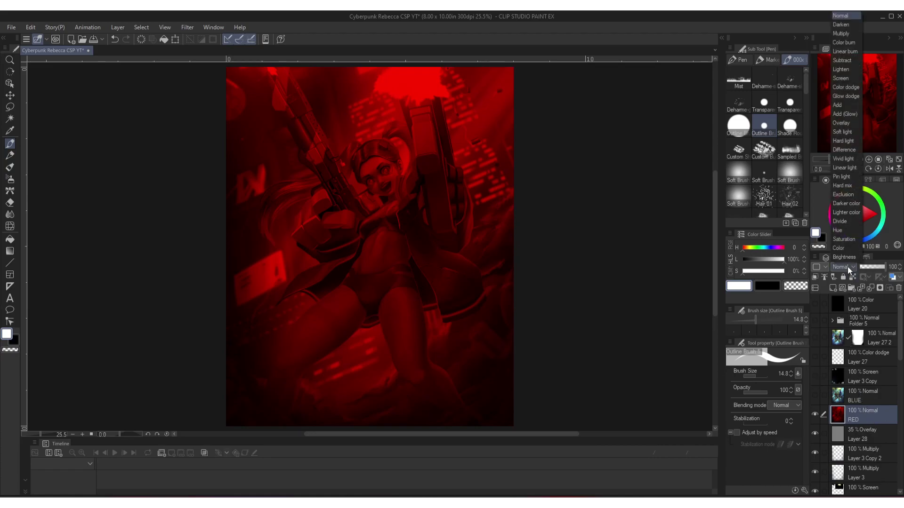
{"action": "left_click", "coordinate": [841, 70]}
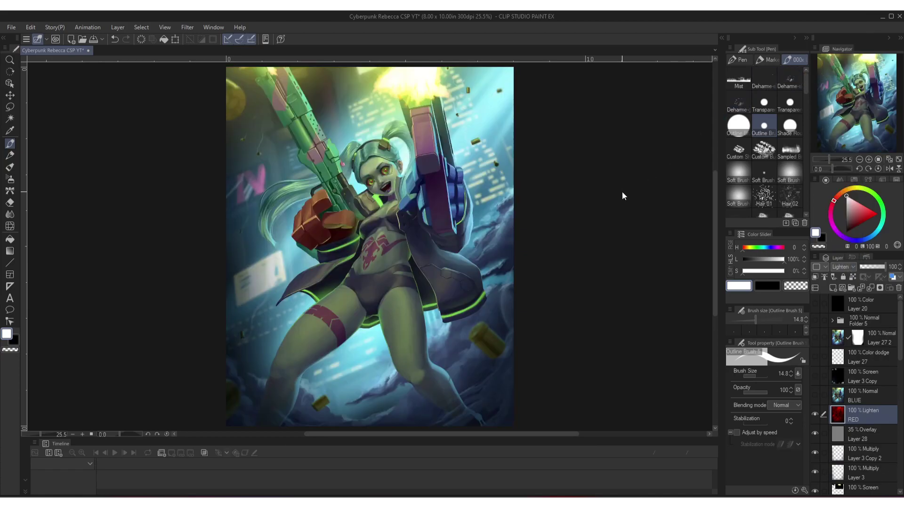
{"action": "key", "text": "ctrl+t"}
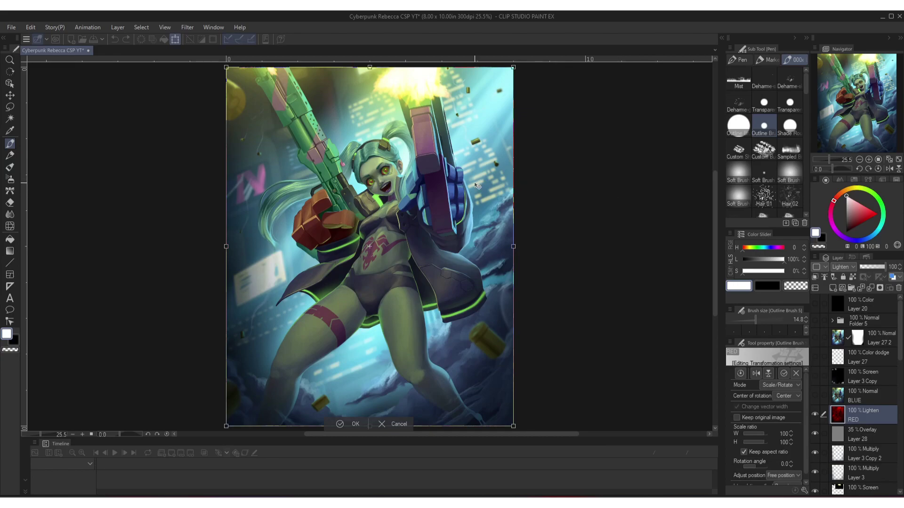
Shift the RED copy slightly left, then lower the BLUE layer's green output in Level Correction.
{"action": "left_click_drag", "start_coordinate": [477, 186], "coordinate": [432, 199]}
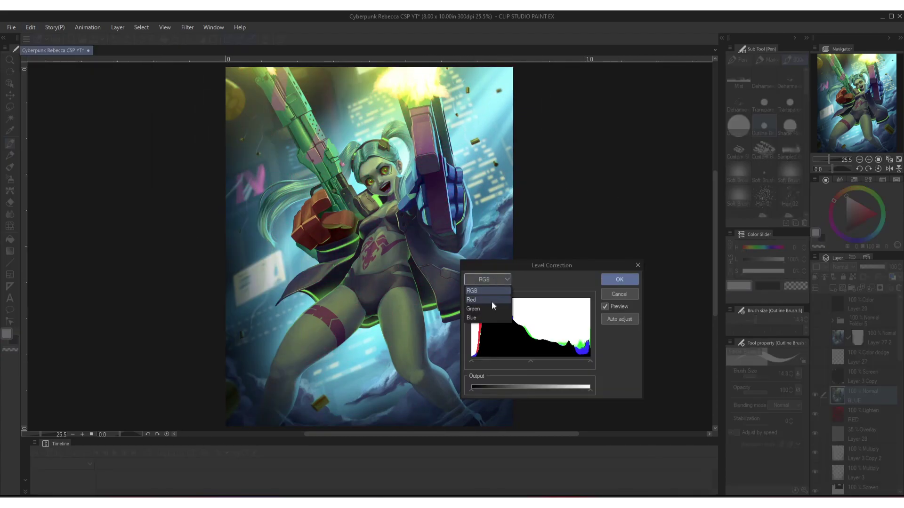
{"action": "left_click", "coordinate": [490, 303]}
{"action": "left_click_drag", "start_coordinate": [589, 389], "coordinate": [472, 388]}
{"action": "key", "text": "Return"}
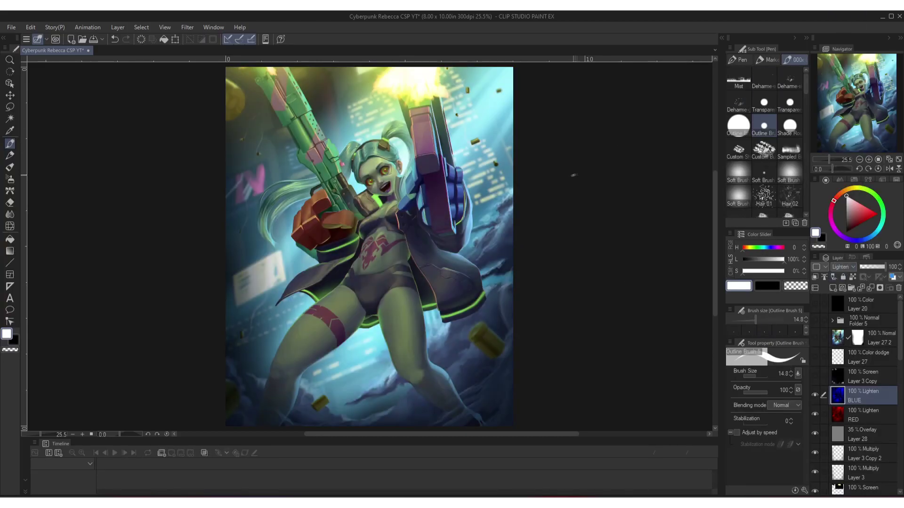